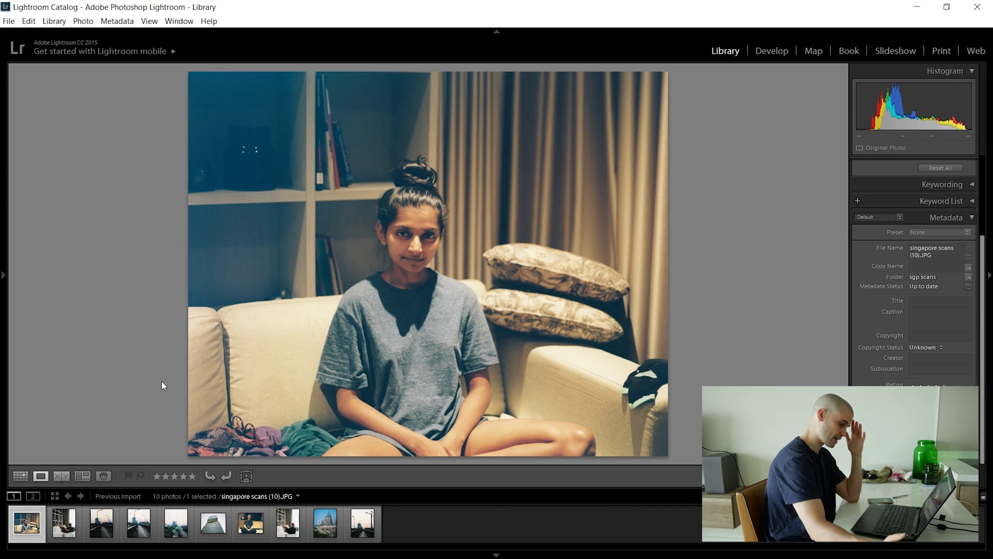
{"action": "left_click", "coordinate": [170, 404]}
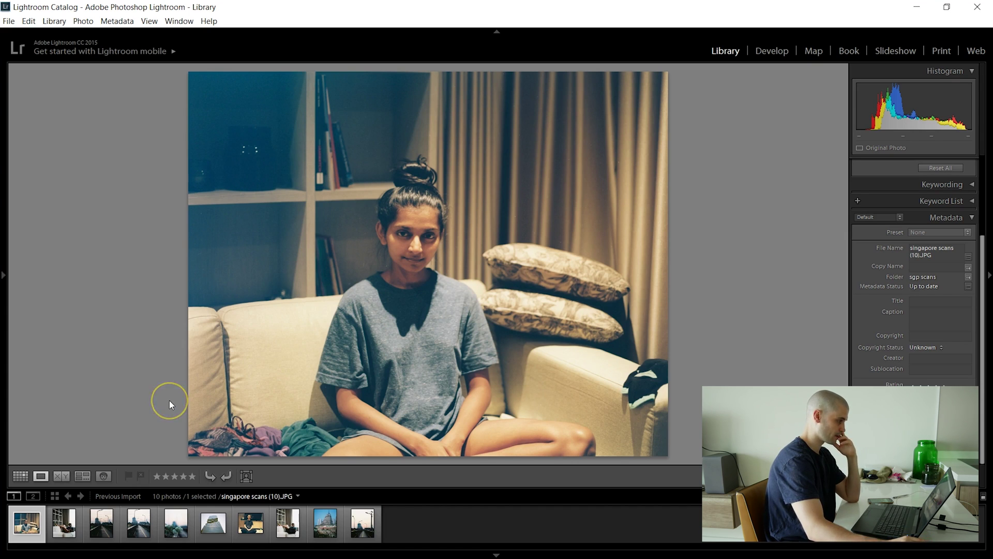
{"action": "left_click", "coordinate": [156, 388]}
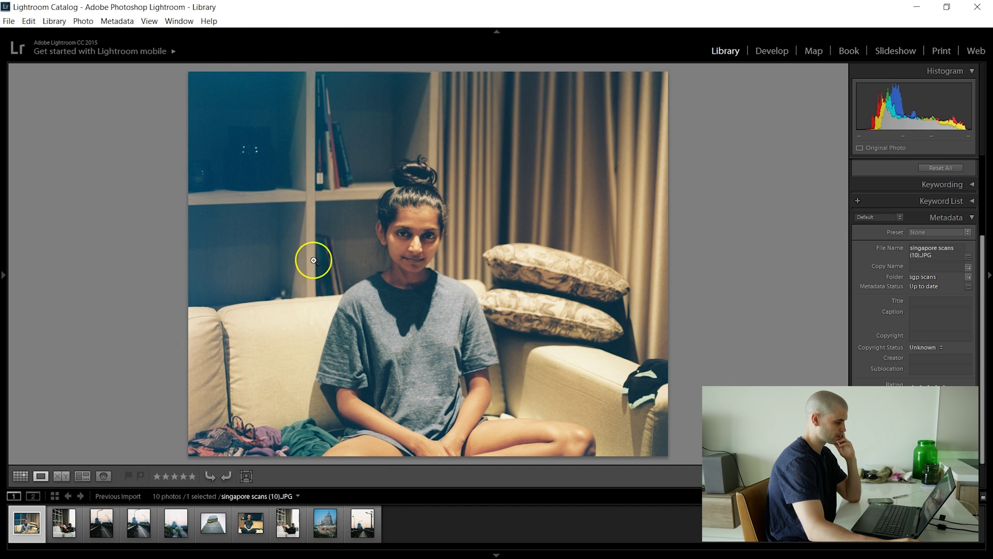
Step: Examine the dark shelf area behind the woman in the sofa portrait at full magnification
{"action": "left_click", "coordinate": [242, 167]}
{"action": "left_click_drag", "start_coordinate": [297, 159], "coordinate": [362, 331]}
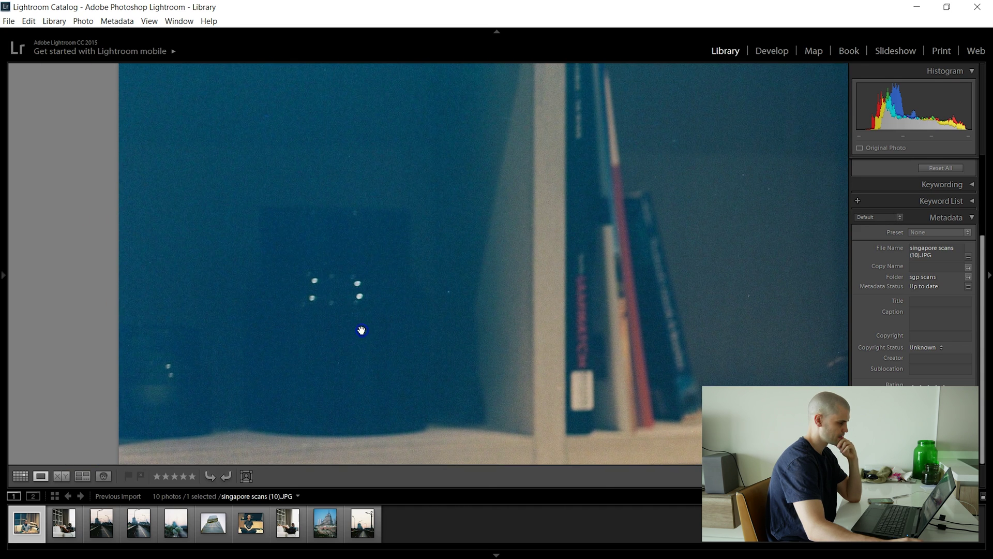
{"action": "left_click", "coordinate": [390, 296]}
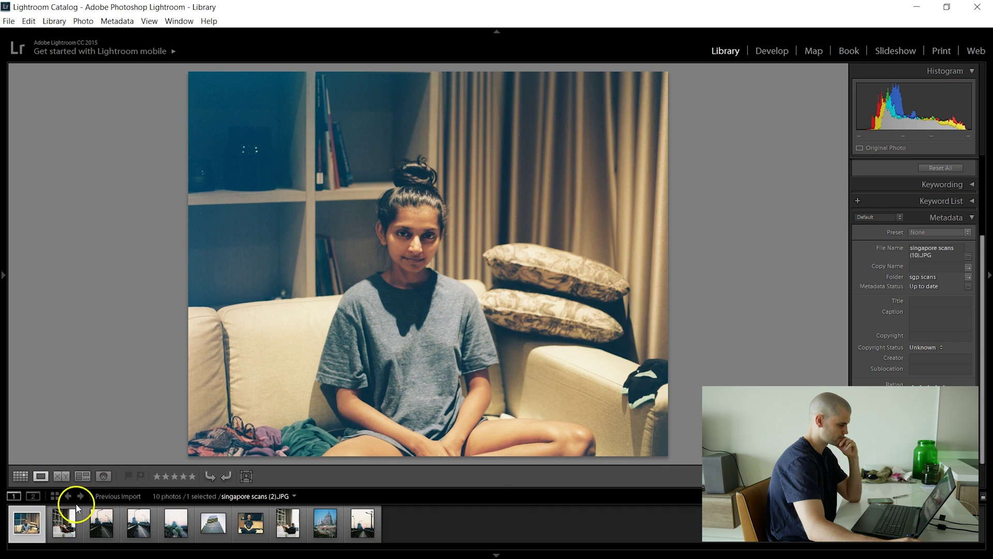
Step: Open the photo of the woman reclining on the sofa for developing and set Blacks to +55, Whites to +14 and Shadows to +36
{"action": "left_click", "coordinate": [65, 540]}
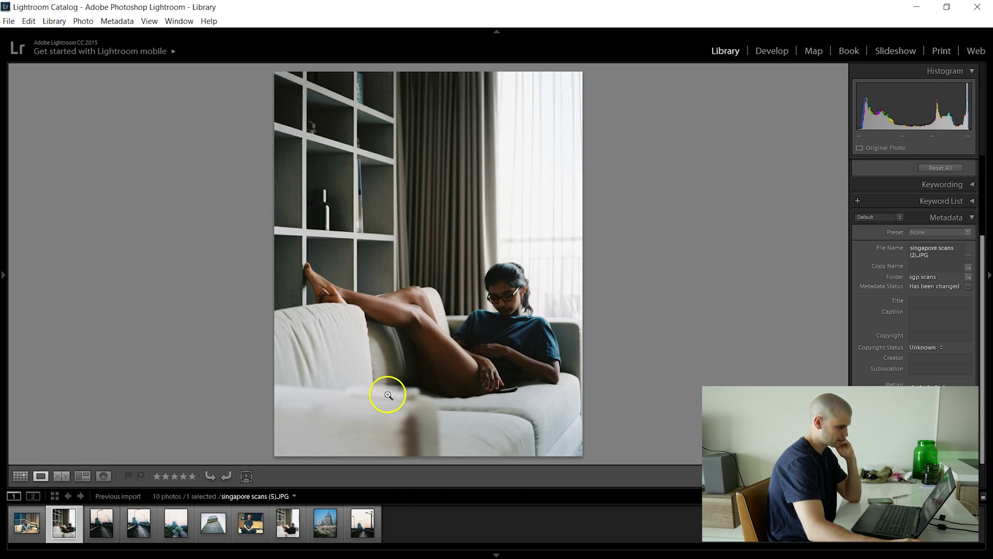
{"action": "left_click", "coordinate": [771, 52]}
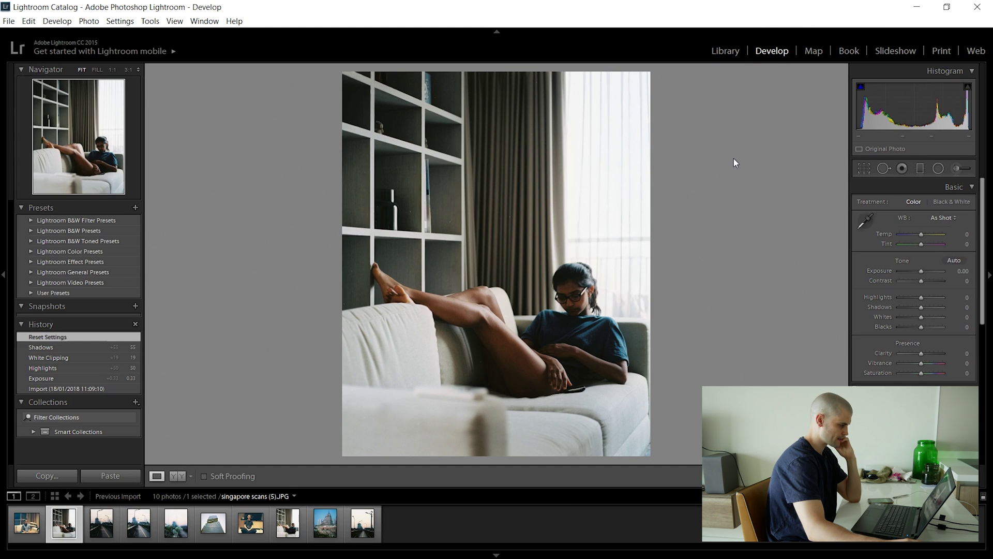
{"action": "left_click", "coordinate": [921, 327]}
{"action": "left_click_drag", "start_coordinate": [935, 329], "coordinate": [929, 309]}
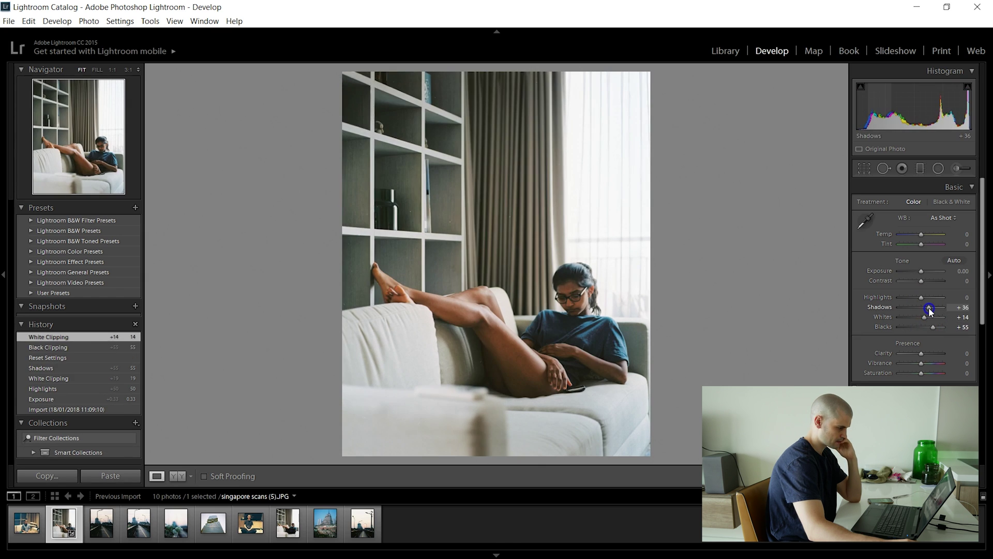
Step: Inspect the grain at 1:1 in the shelves, curtain and bright window of the reclining sofa photo
{"action": "left_click", "coordinate": [428, 249]}
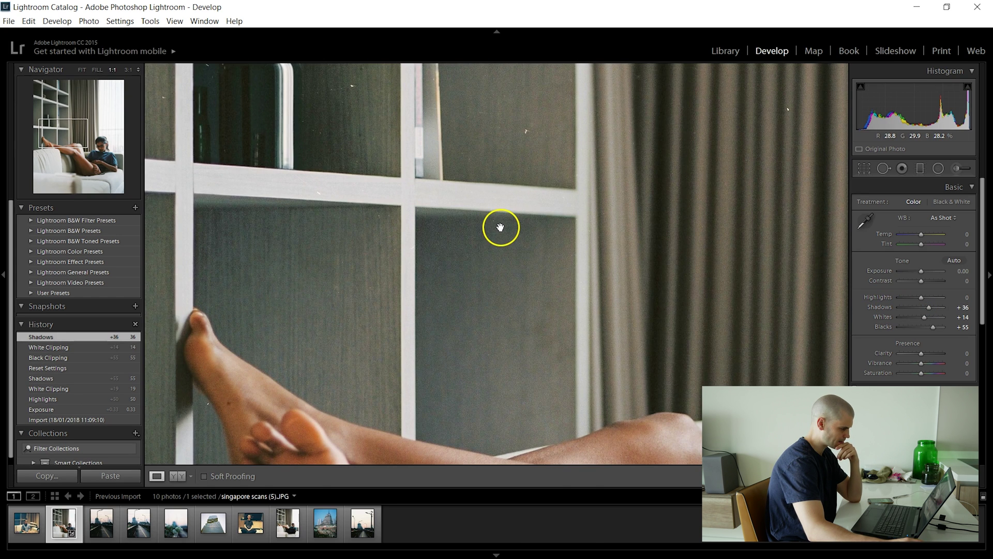
{"action": "left_click_drag", "start_coordinate": [484, 242], "coordinate": [531, 163]}
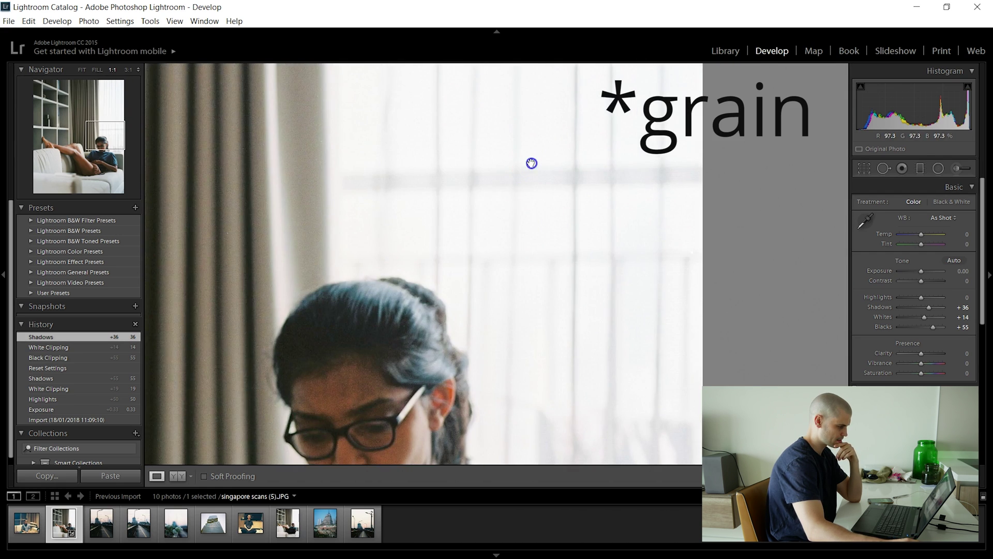
{"action": "left_click", "coordinate": [461, 243]}
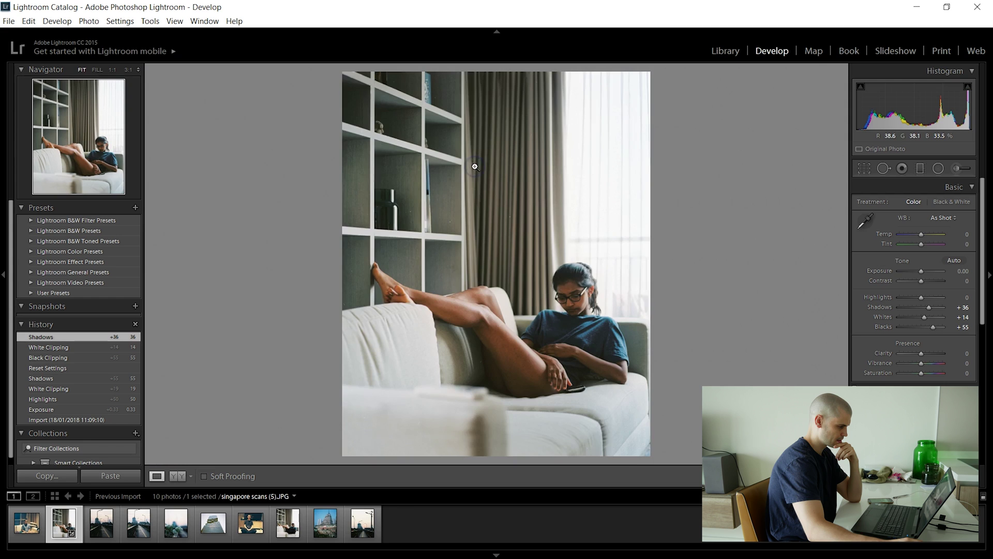
{"action": "left_click", "coordinate": [391, 257]}
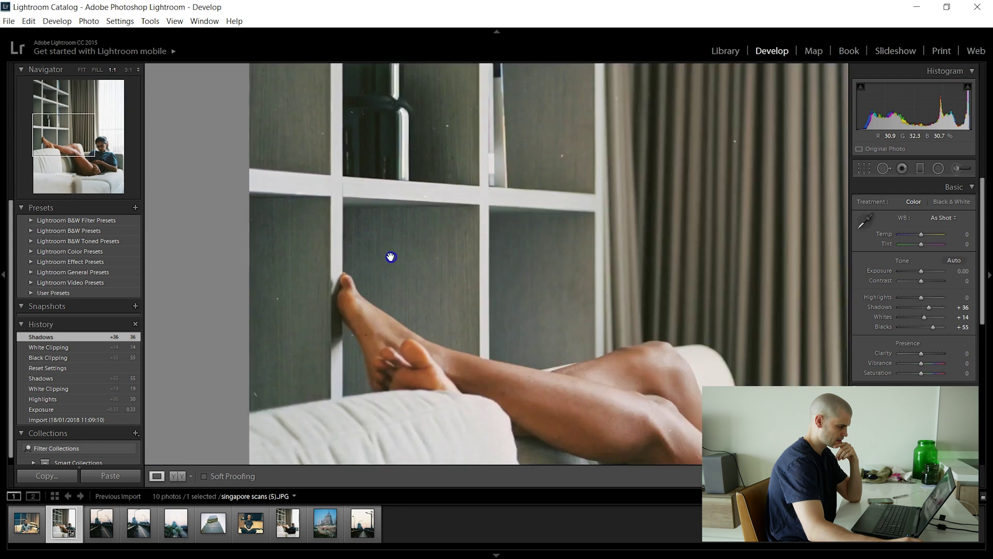
{"action": "left_click_drag", "start_coordinate": [390, 257], "coordinate": [474, 257]}
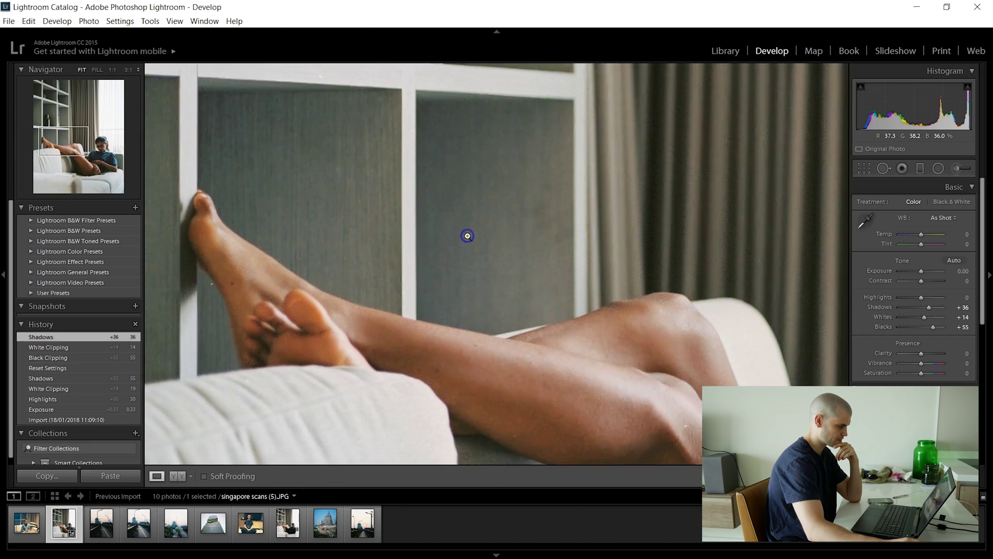
{"action": "left_click", "coordinate": [467, 234]}
Step: Select the first footbridge photo and set Blacks to +79 and Shadows to +98
{"action": "left_click", "coordinate": [101, 522]}
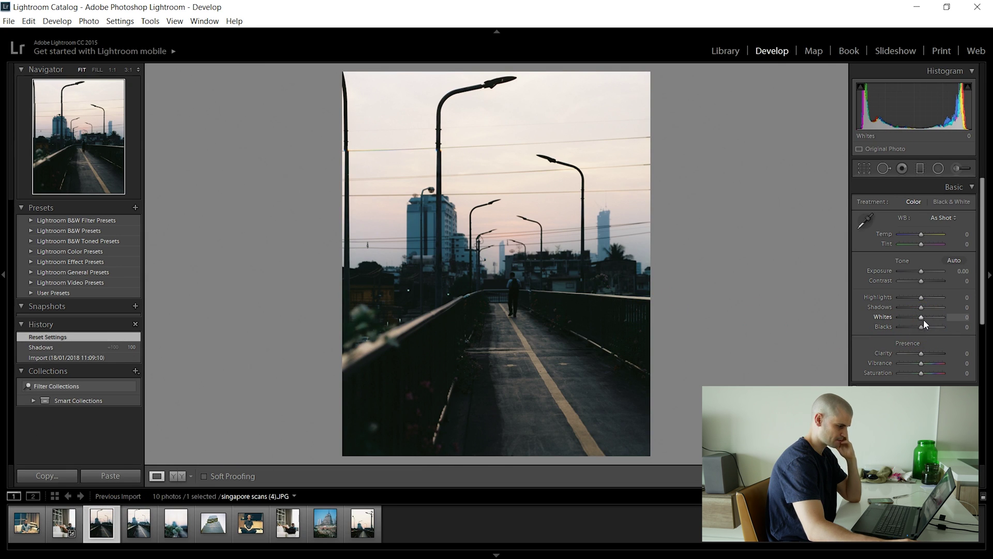
{"action": "left_click_drag", "start_coordinate": [921, 326], "coordinate": [944, 314]}
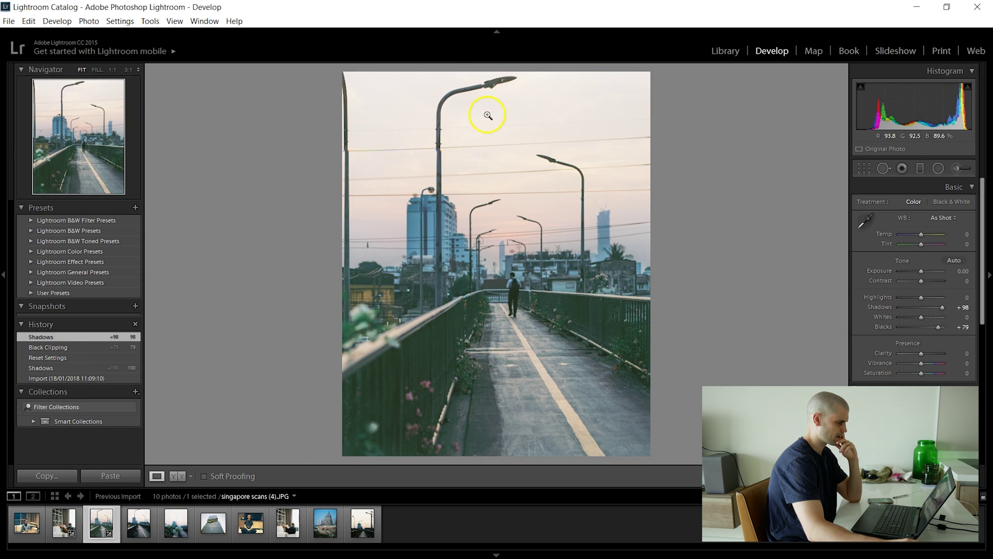
Step: Inspect the lamp posts, overhead wires and railing area of the first footbridge photo at 1:1
{"action": "left_click", "coordinate": [429, 147]}
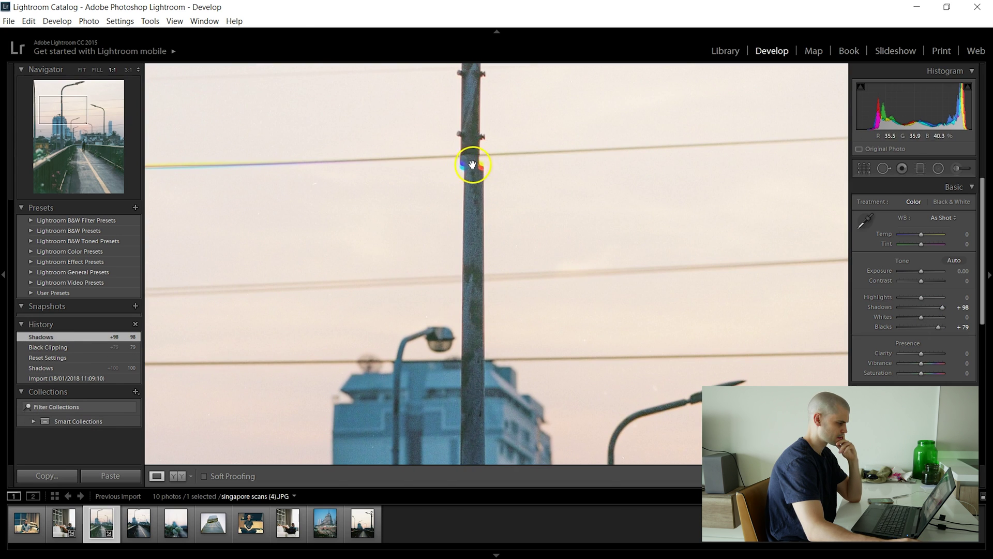
{"action": "left_click", "coordinate": [477, 164]}
{"action": "left_click", "coordinate": [343, 149]}
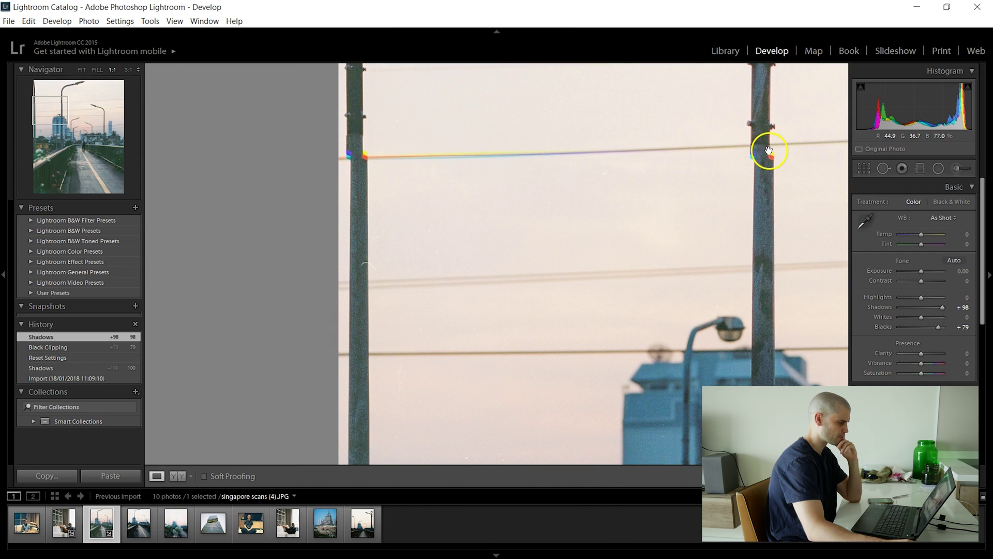
{"action": "left_click", "coordinate": [648, 165]}
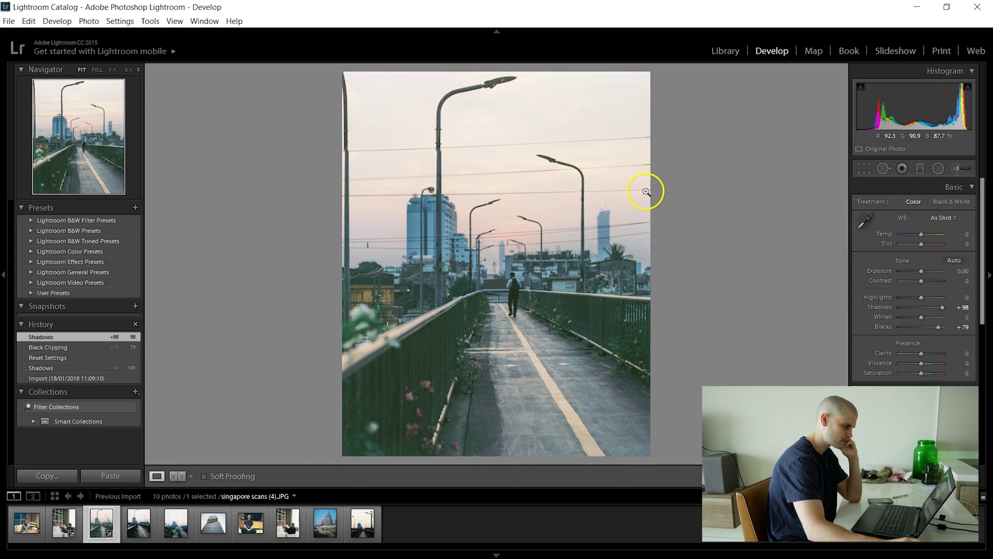
{"action": "left_click", "coordinate": [445, 341]}
{"action": "left_click_drag", "start_coordinate": [711, 286], "coordinate": [468, 171]}
{"action": "left_click", "coordinate": [470, 209]}
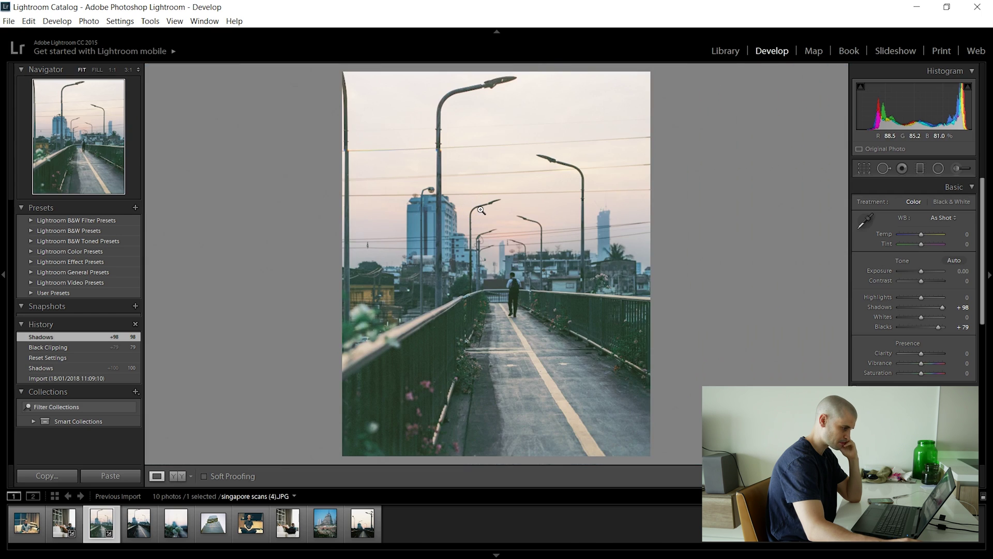
Step: Select the second footbridge photo, check its dark areas up close, and set Shadows to +100 and Blacks to +98
{"action": "left_click", "coordinate": [140, 523]}
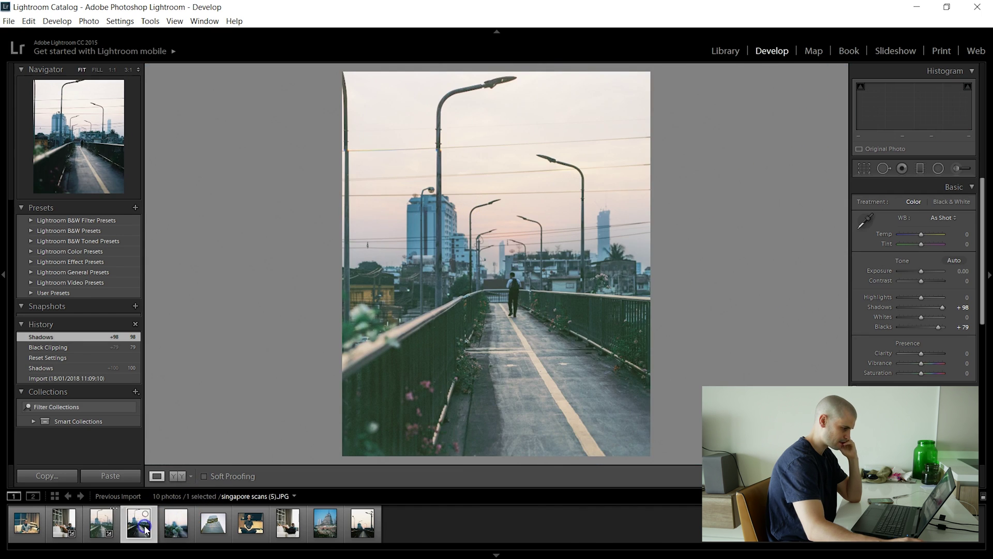
{"action": "left_click_drag", "start_coordinate": [468, 321], "coordinate": [538, 351]}
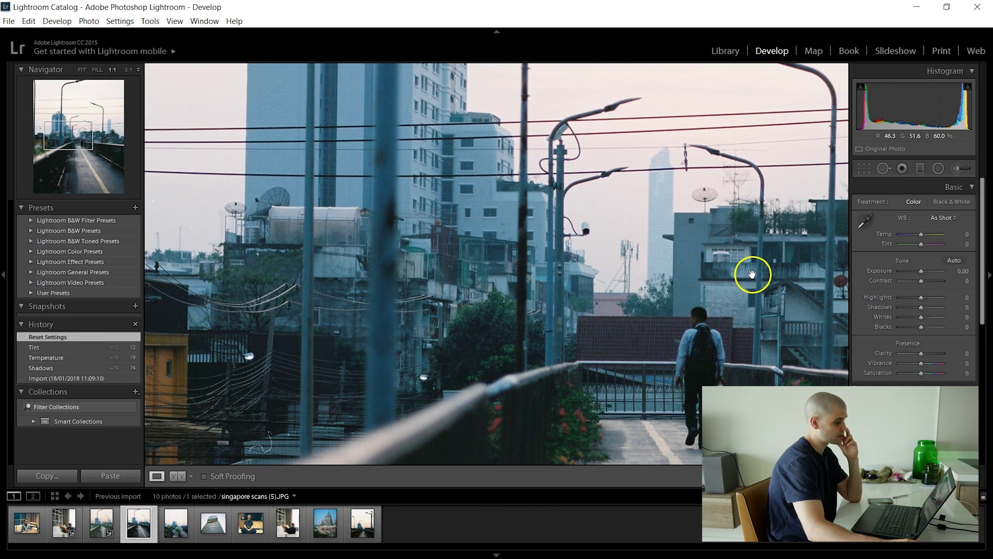
{"action": "left_click_drag", "start_coordinate": [752, 274], "coordinate": [361, 218]}
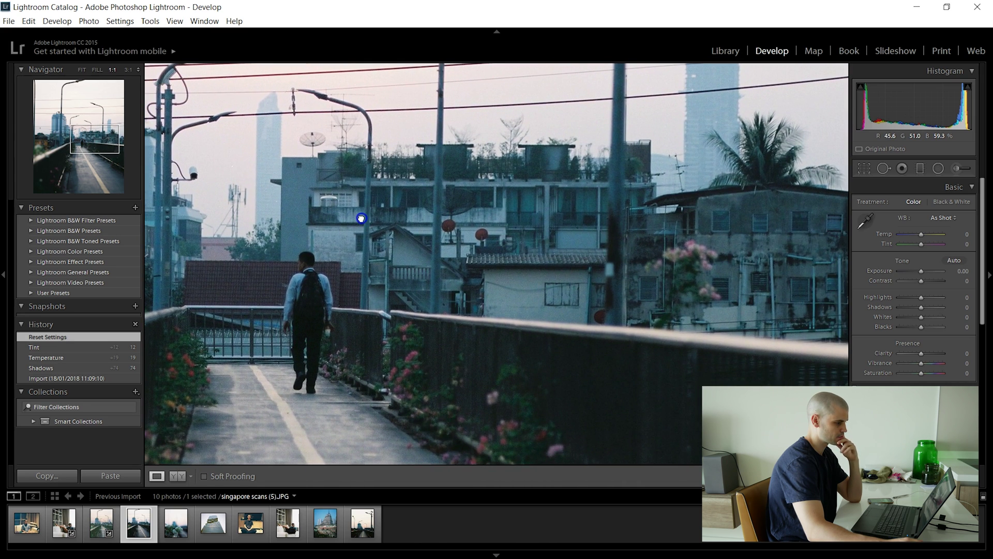
{"action": "left_click", "coordinate": [590, 252]}
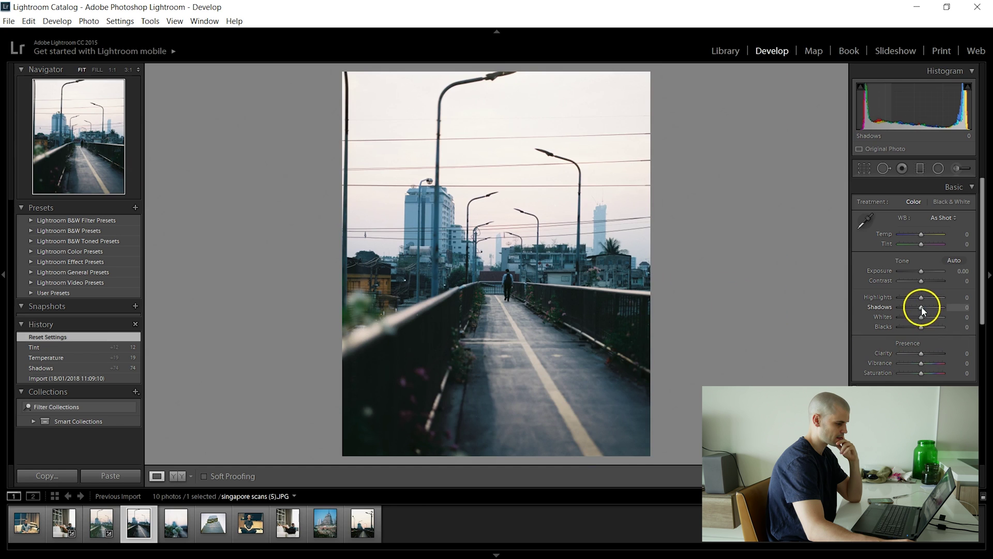
{"action": "left_click_drag", "start_coordinate": [922, 310], "coordinate": [947, 328]}
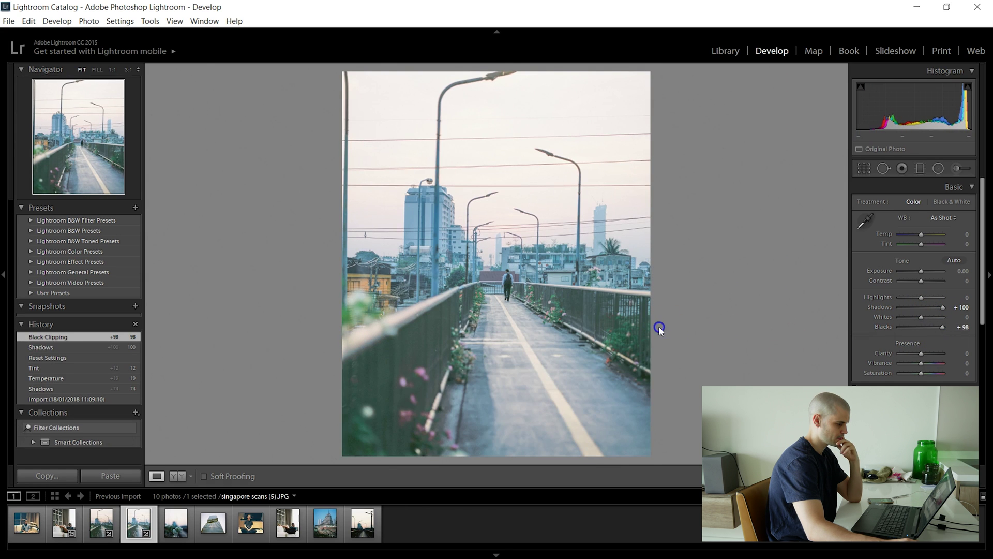
Step: Inspect the railing shadows and the sky around the wires of the second footbridge photo at 1:1
{"action": "left_click", "coordinate": [642, 321]}
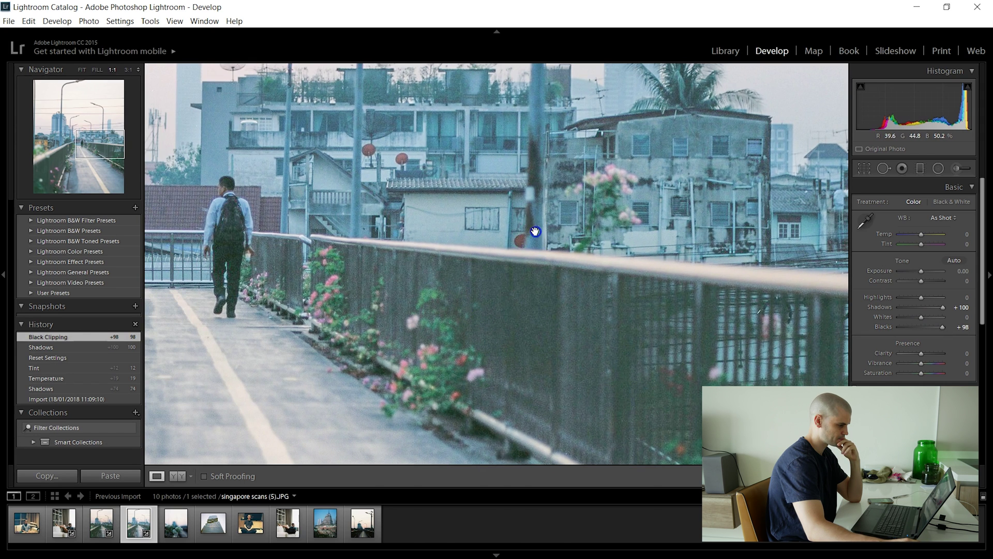
{"action": "left_click", "coordinate": [535, 231]}
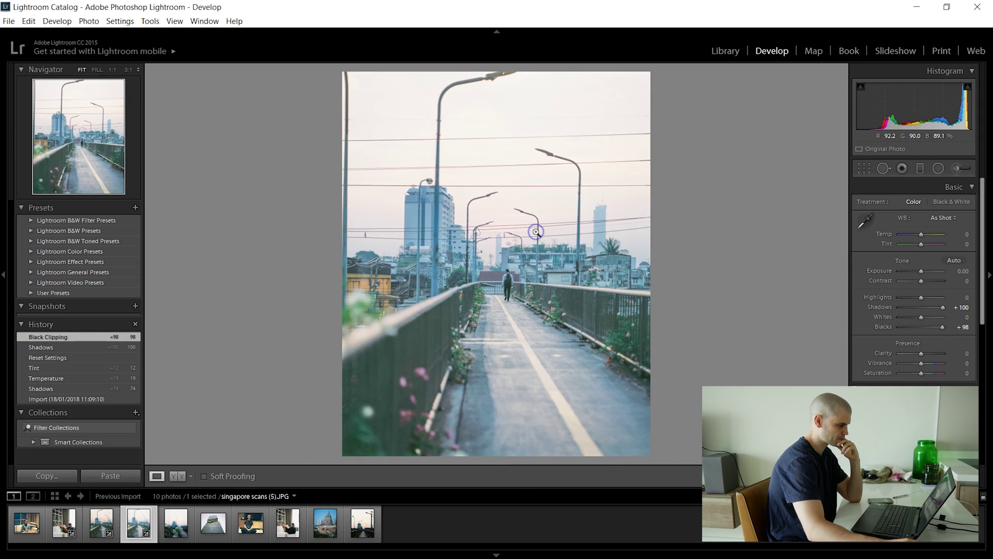
{"action": "left_click", "coordinate": [444, 134]}
{"action": "left_click_drag", "start_coordinate": [410, 166], "coordinate": [433, 194]}
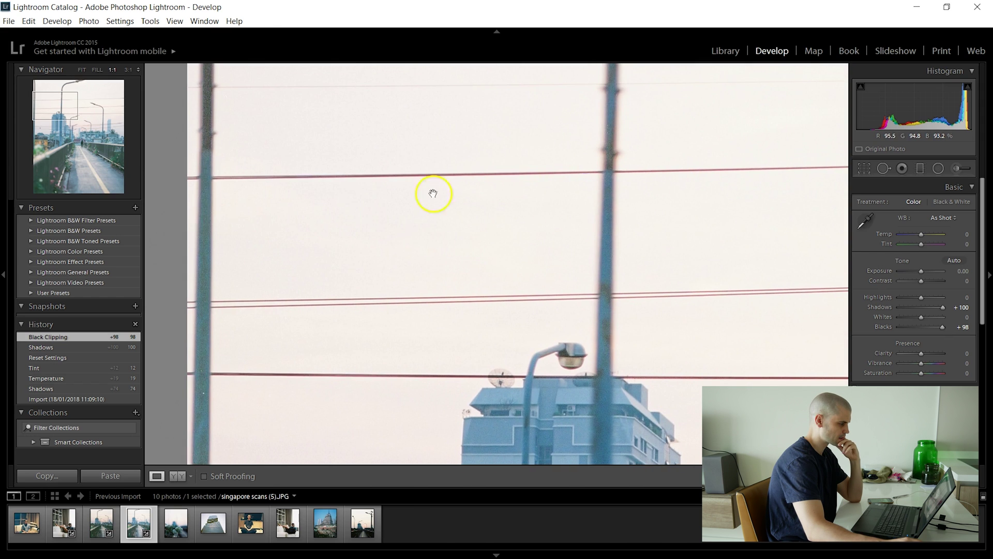
{"action": "left_click", "coordinate": [550, 258]}
Step: On the white flower photo, set Blacks +76, Whites +31 and Shadows +57, and sample the white balance from the petals
{"action": "left_click", "coordinate": [178, 538]}
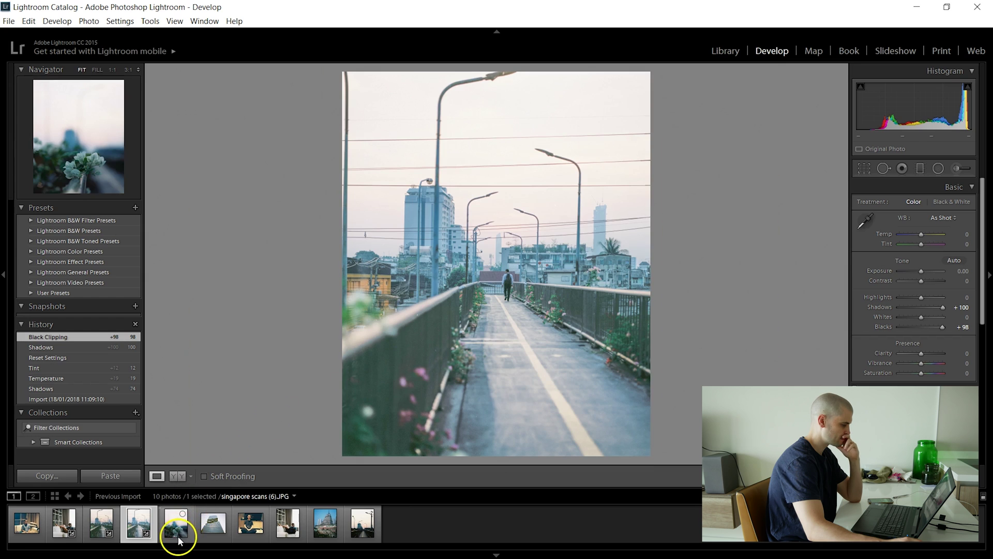
{"action": "left_click_drag", "start_coordinate": [925, 327], "coordinate": [934, 307]}
{"action": "key", "text": "w"}
{"action": "left_click", "coordinate": [554, 317]}
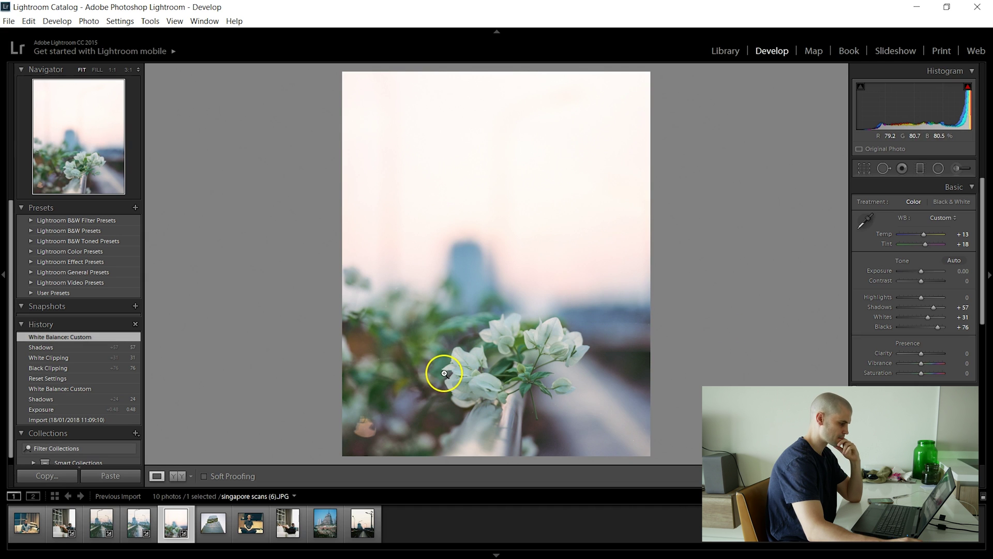
Step: Inspect the white petals and blurred background of the flower photo at 1:1
{"action": "left_click", "coordinate": [594, 365]}
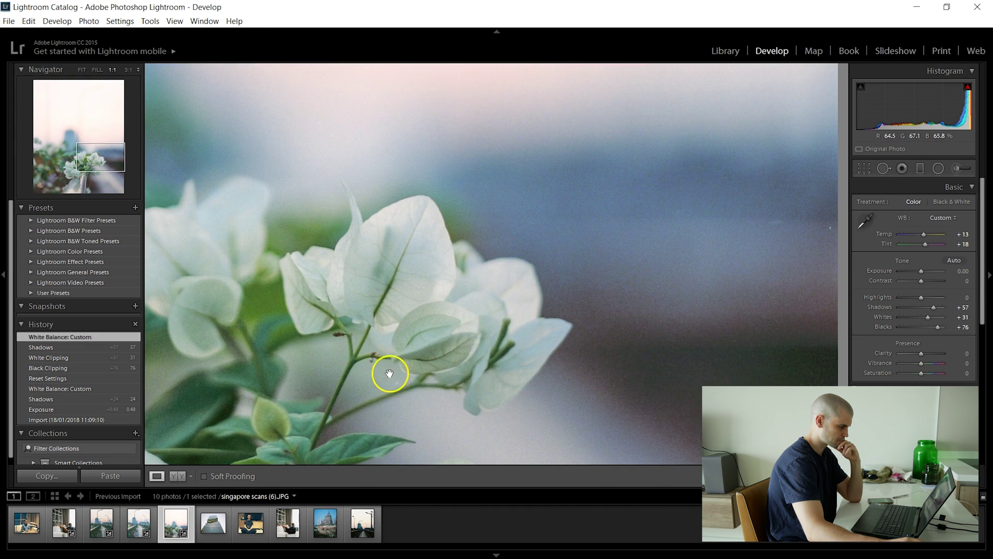
{"action": "left_click_drag", "start_coordinate": [389, 373], "coordinate": [479, 259]}
{"action": "left_click_drag", "start_coordinate": [390, 308], "coordinate": [593, 251]}
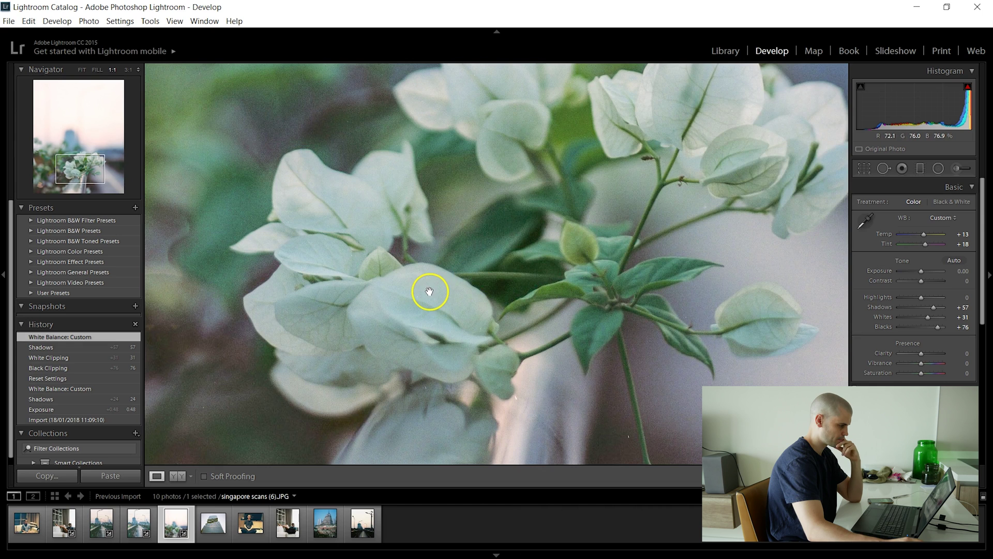
Step: Select the glass skyscraper photo and set Blacks to +29 and Whites to -93
{"action": "left_click", "coordinate": [212, 523]}
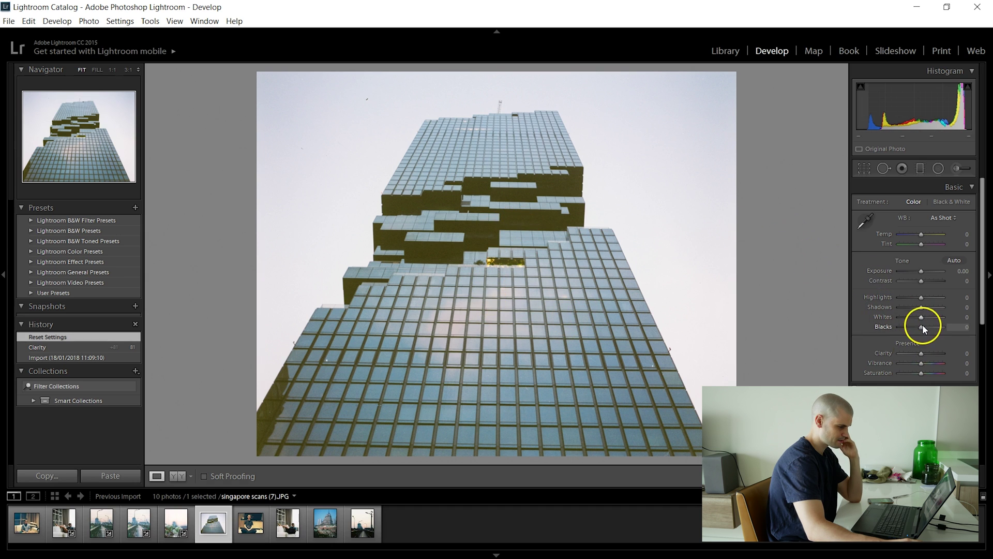
{"action": "mouse_move", "coordinate": [921, 327]}
{"action": "left_mouse_down"}
{"action": "mouse_move", "coordinate": [935, 328]}
{"action": "mouse_move", "coordinate": [912, 317]}
{"action": "left_mouse_up"}
Step: Inspect the dark recessed sections of the skyscraper's facade at 1:1
{"action": "left_click", "coordinate": [505, 211]}
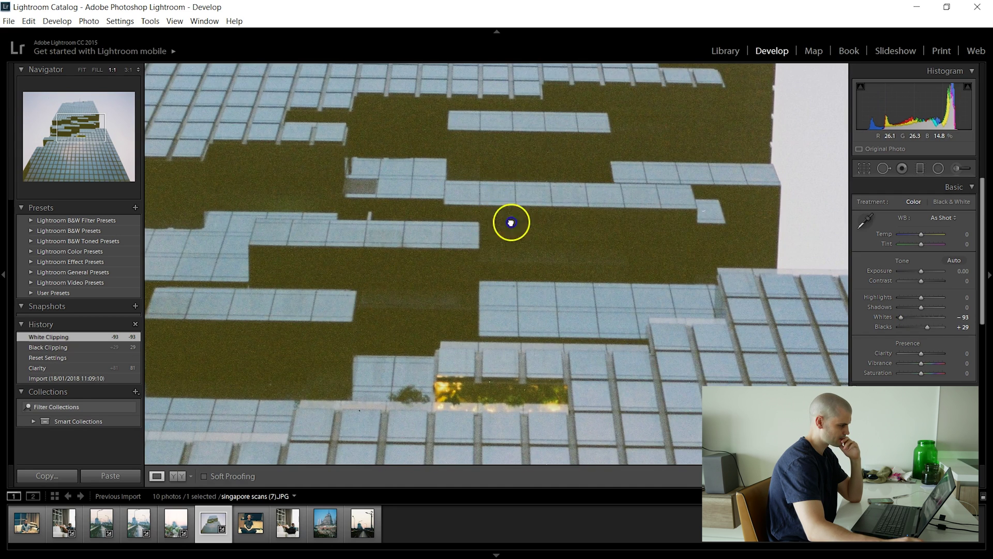
{"action": "left_click_drag", "start_coordinate": [510, 222], "coordinate": [532, 326]}
{"action": "left_click", "coordinate": [533, 325]}
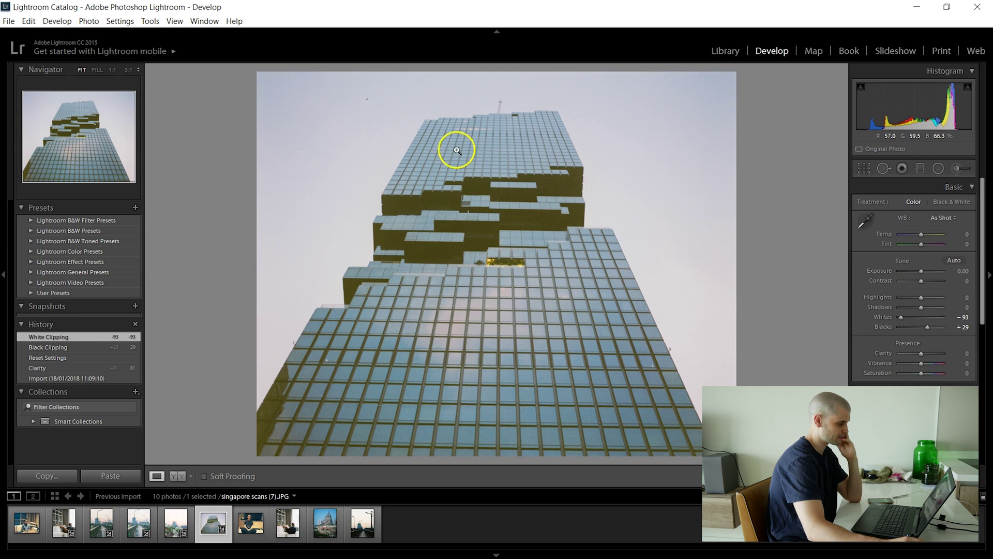
Step: Go to the portrait of the man sitting cross-legged and inspect the grain on the wall behind him at 1:1
{"action": "key", "text": "Right"}
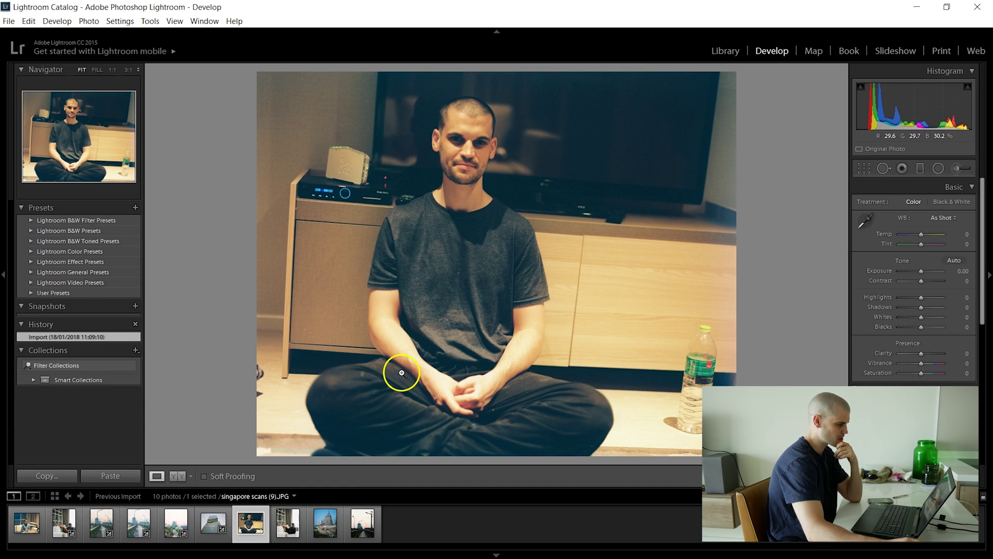
{"action": "left_click", "coordinate": [330, 116]}
{"action": "left_click_drag", "start_coordinate": [331, 116], "coordinate": [443, 259]}
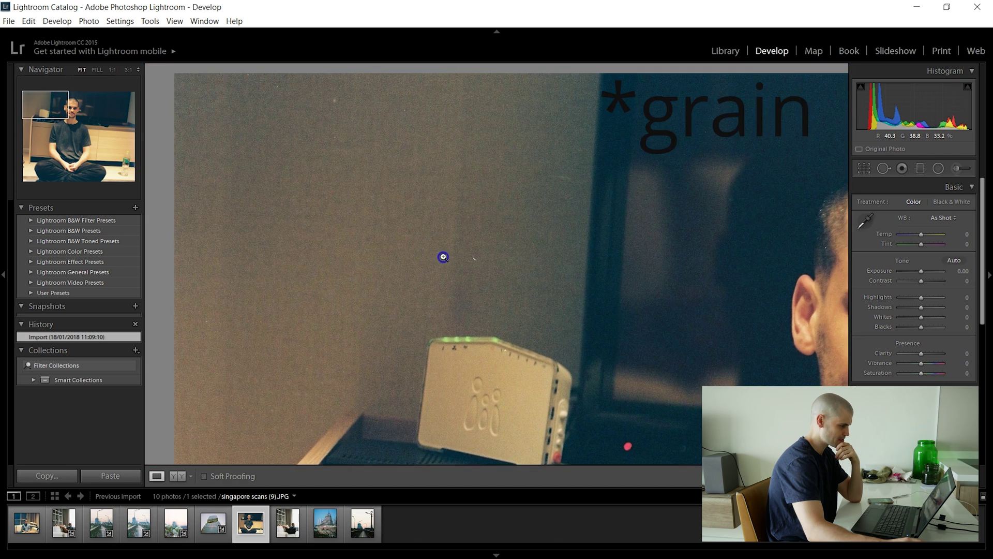
Step: Inspect the area around the water bottle in the cross-legged portrait at 1:1
{"action": "left_click", "coordinate": [443, 259]}
{"action": "left_click", "coordinate": [719, 382]}
{"action": "left_click_drag", "start_coordinate": [725, 326], "coordinate": [725, 295]}
{"action": "left_click", "coordinate": [736, 299]}
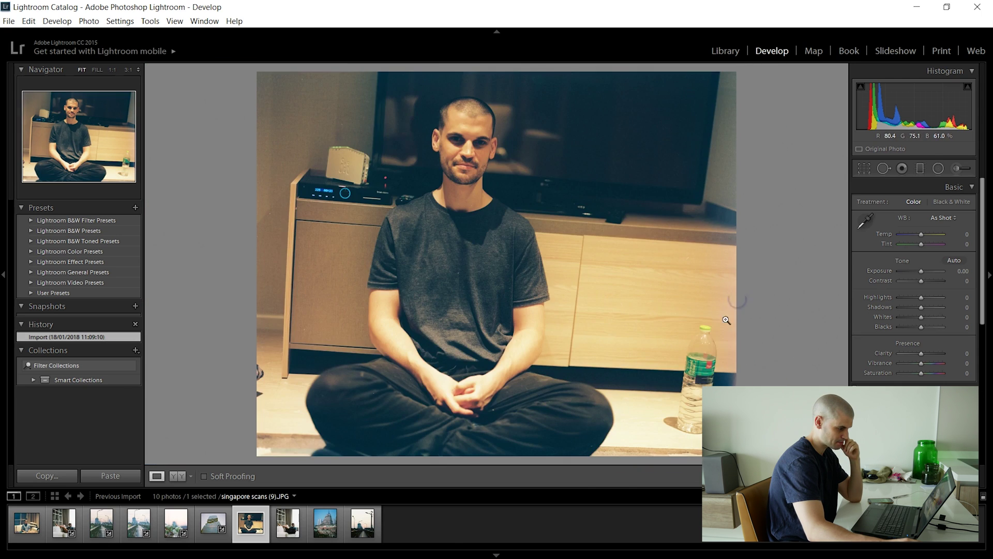
Step: Go to the photo of the woman with the laptop and inspect the shelves, sheer curtain and upper edge at 1:1
{"action": "key", "text": "Right"}
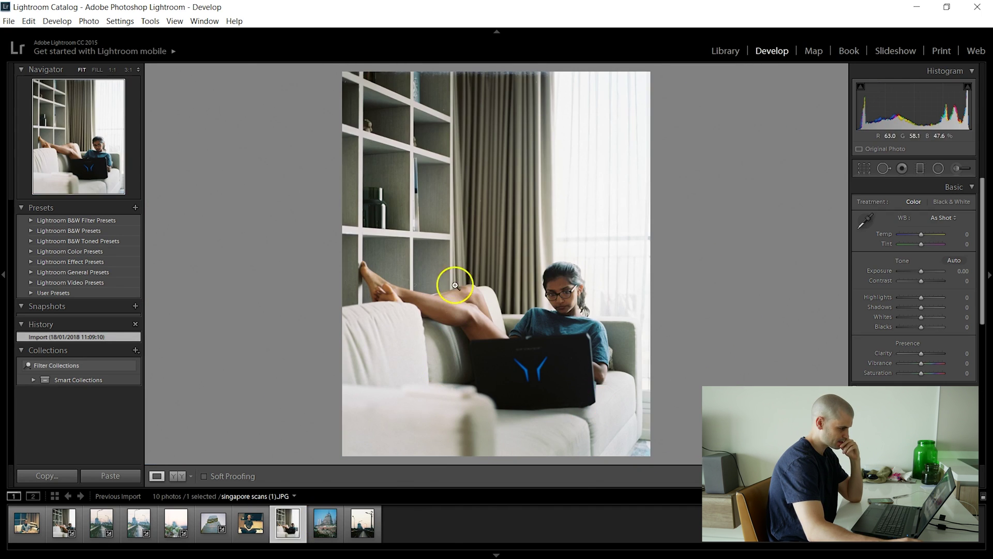
{"action": "left_click", "coordinate": [444, 173]}
{"action": "left_click", "coordinate": [446, 176]}
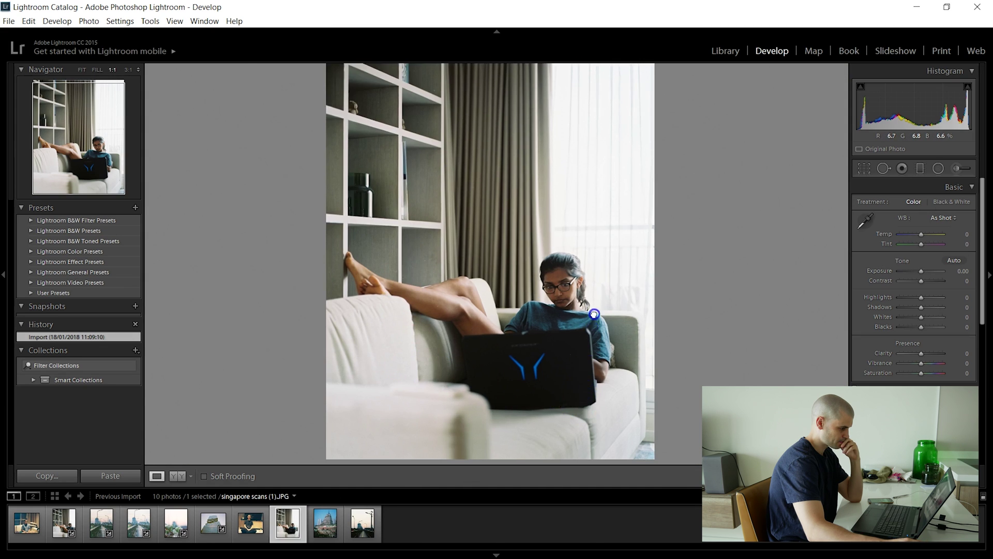
{"action": "left_click", "coordinate": [598, 230]}
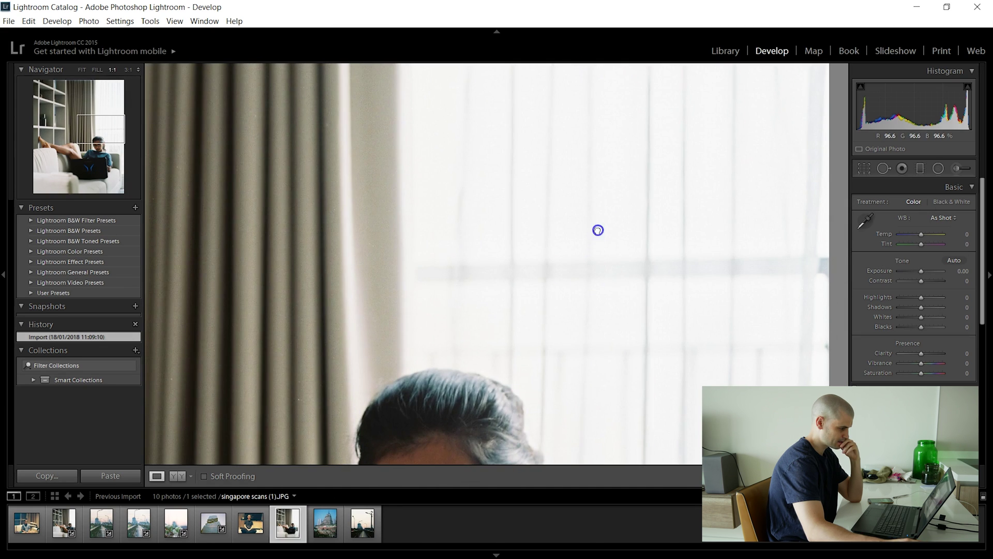
{"action": "left_click", "coordinate": [598, 229]}
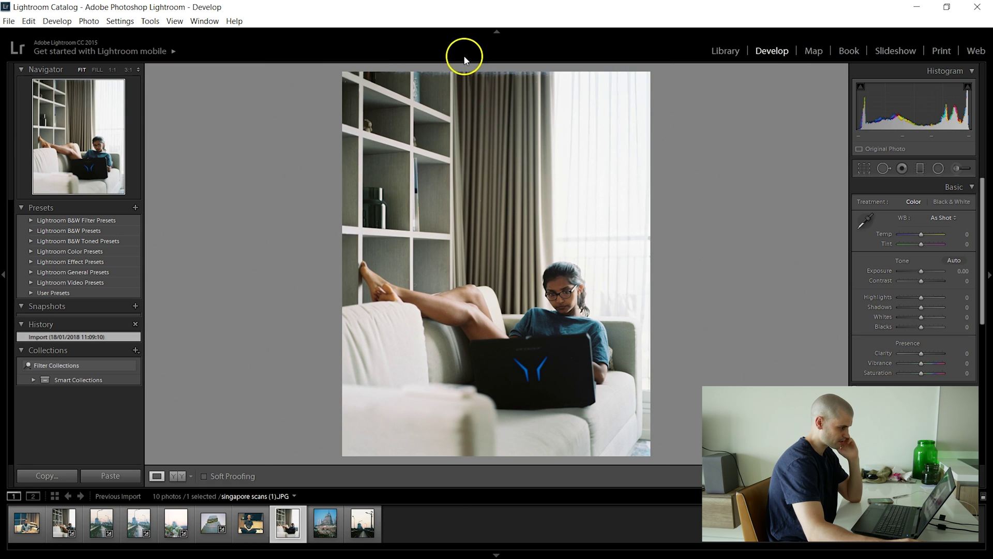
{"action": "left_click", "coordinate": [454, 72]}
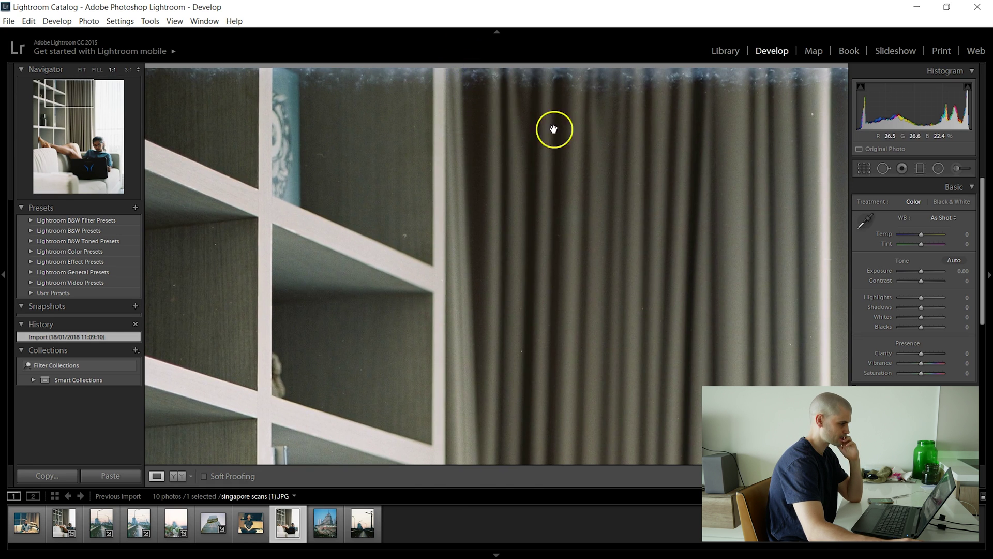
{"action": "left_click", "coordinate": [589, 128]}
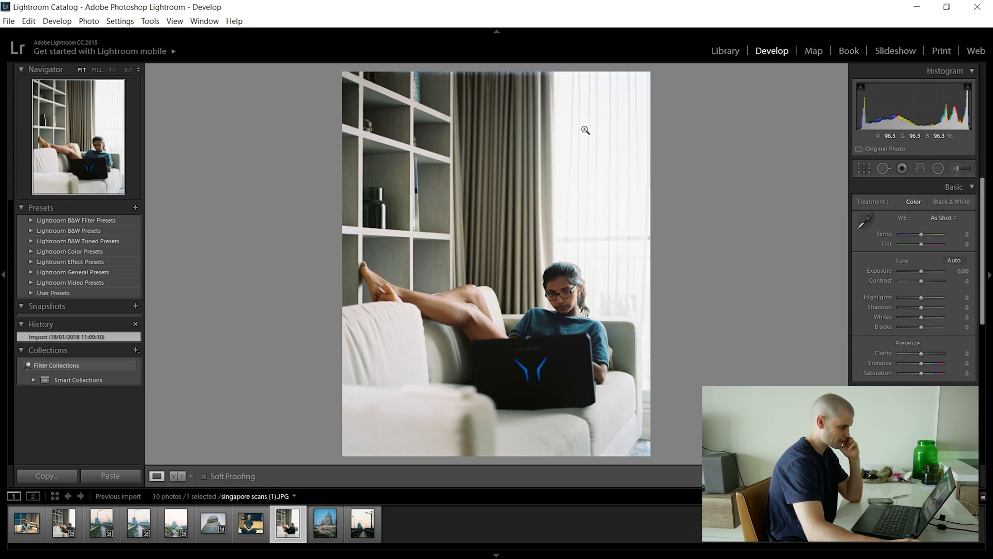
Step: Select the stepped tower photo and neutralize its white balance by sampling the grey facade, giving Temp +15 and Tint +5
{"action": "left_click", "coordinate": [324, 535]}
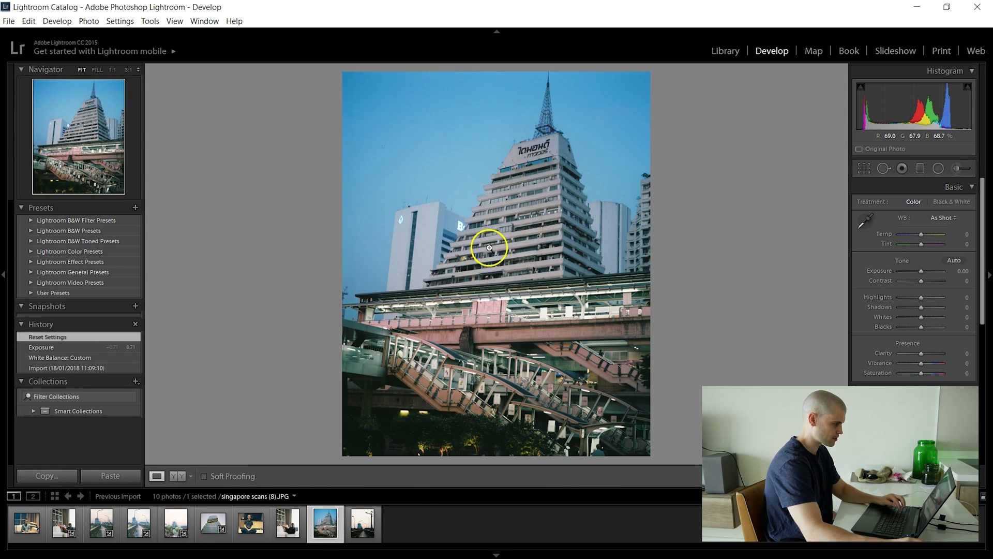
{"action": "key", "text": "r"}
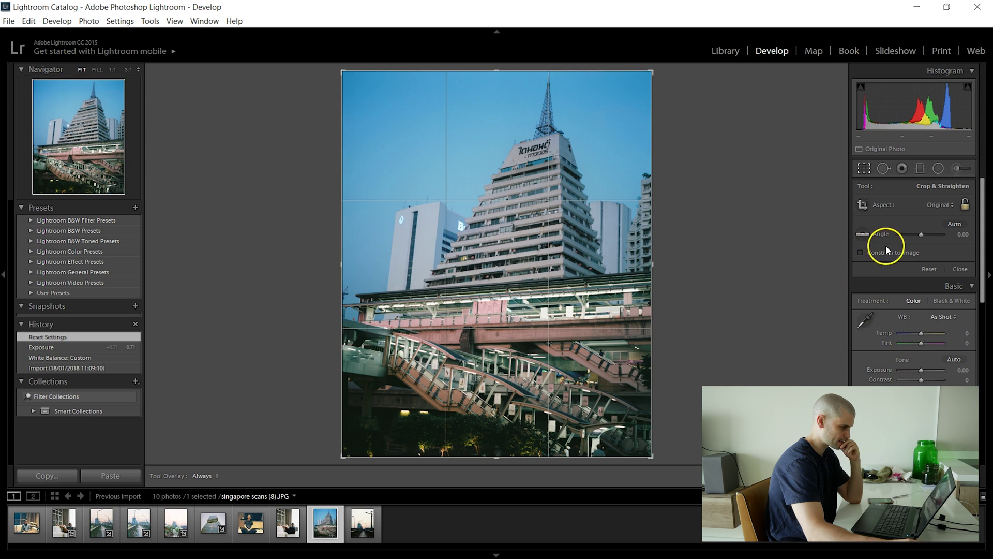
{"action": "left_click", "coordinate": [866, 321]}
{"action": "left_click", "coordinate": [454, 253]}
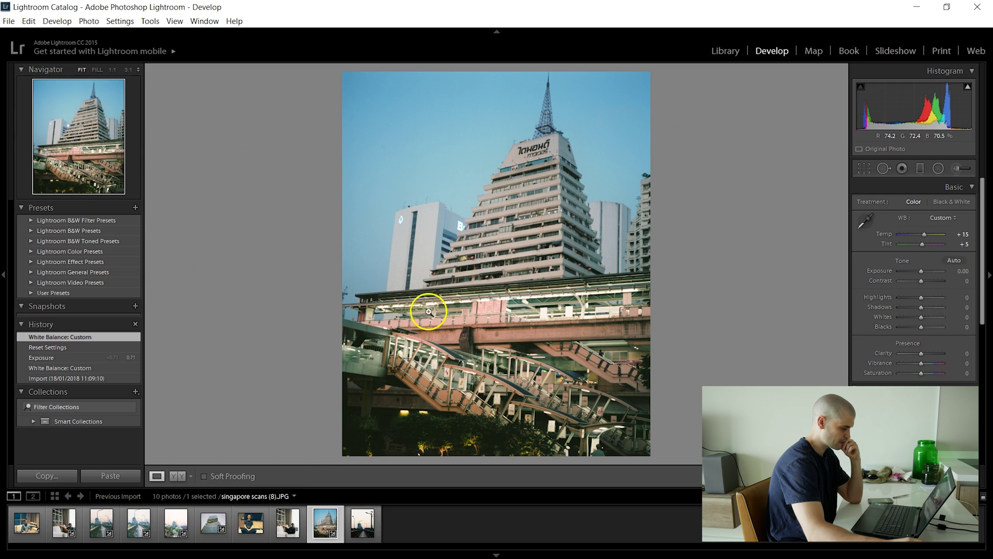
Step: On the street-lamp walkway photo, set Blacks to +93 and Whites to +57, and sample the sky for white balance Temp -5, Tint +1
{"action": "left_click", "coordinate": [362, 523]}
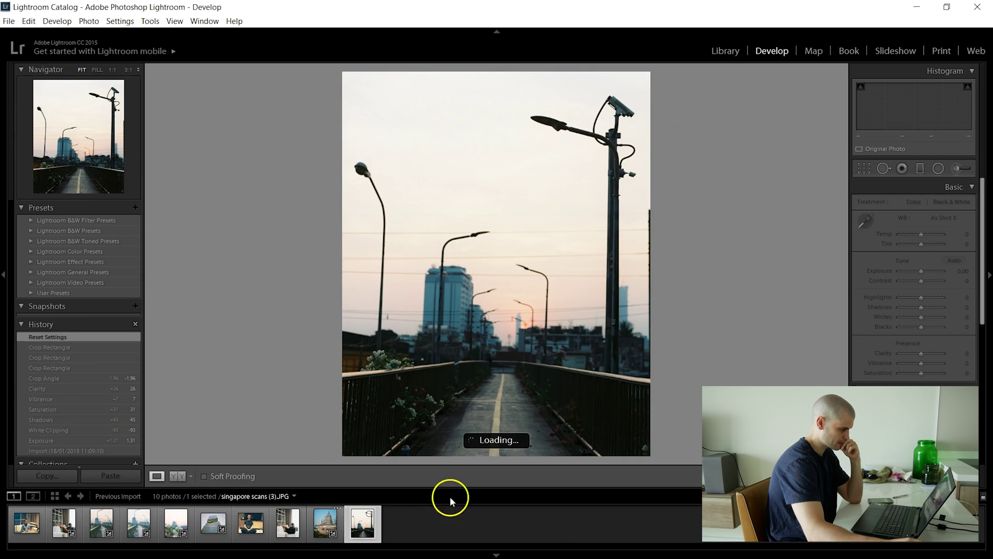
{"action": "mouse_move", "coordinate": [920, 326]}
{"action": "left_mouse_down"}
{"action": "mouse_move", "coordinate": [943, 326]}
{"action": "mouse_move", "coordinate": [916, 315]}
{"action": "mouse_move", "coordinate": [941, 320]}
{"action": "mouse_move", "coordinate": [934, 318]}
{"action": "left_mouse_up"}
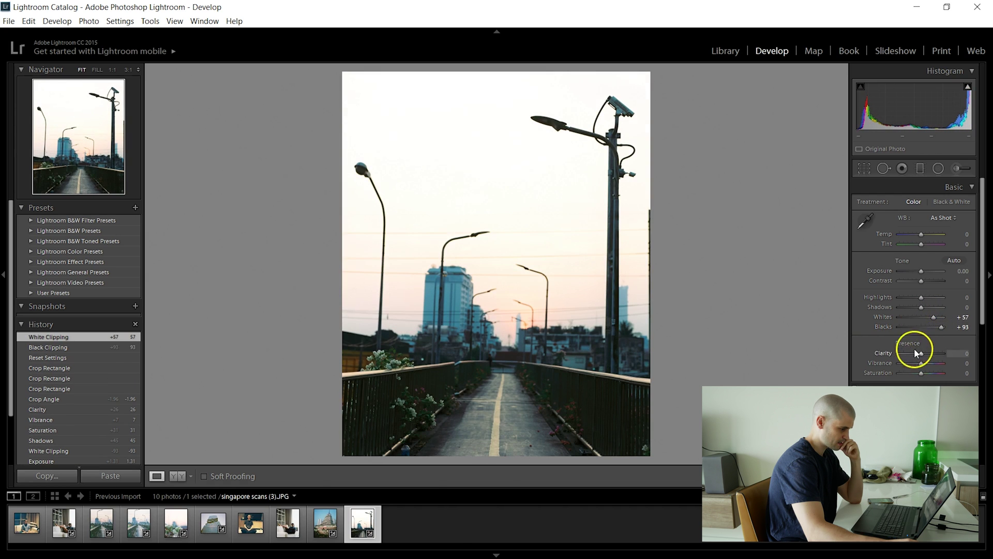
{"action": "left_click", "coordinate": [865, 228]}
{"action": "left_click", "coordinate": [421, 93]}
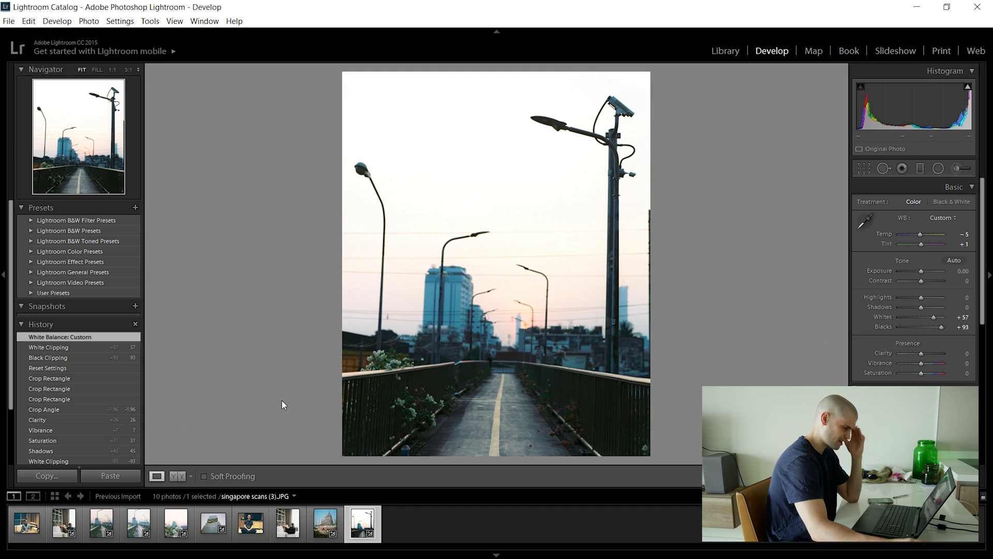
{"action": "left_click", "coordinate": [307, 414]}
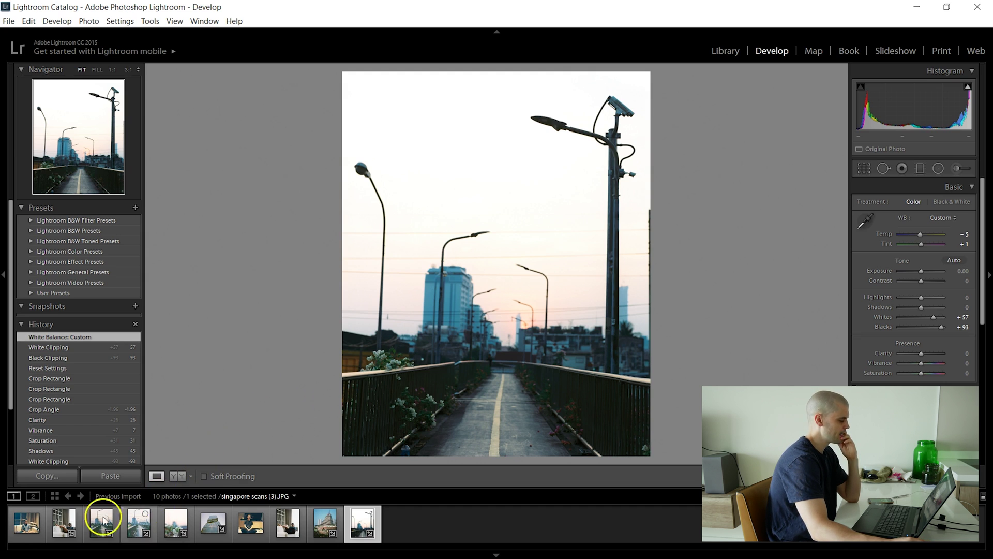
Step: Review the seated portraits, glass skyscraper, laptop, stepped tower, flower and walkway photos one after another to compare their overall look
{"action": "left_click", "coordinate": [35, 539]}
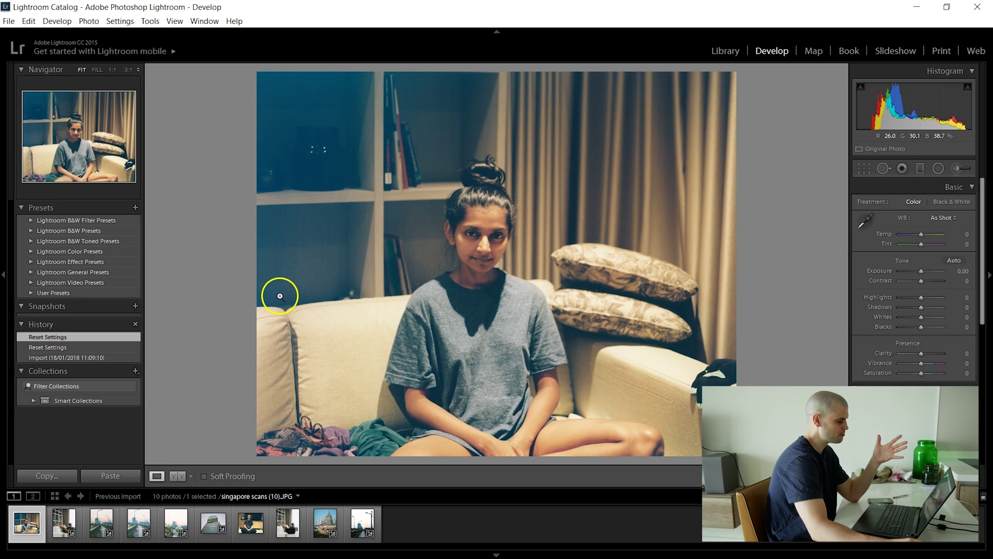
{"action": "left_click", "coordinate": [253, 524]}
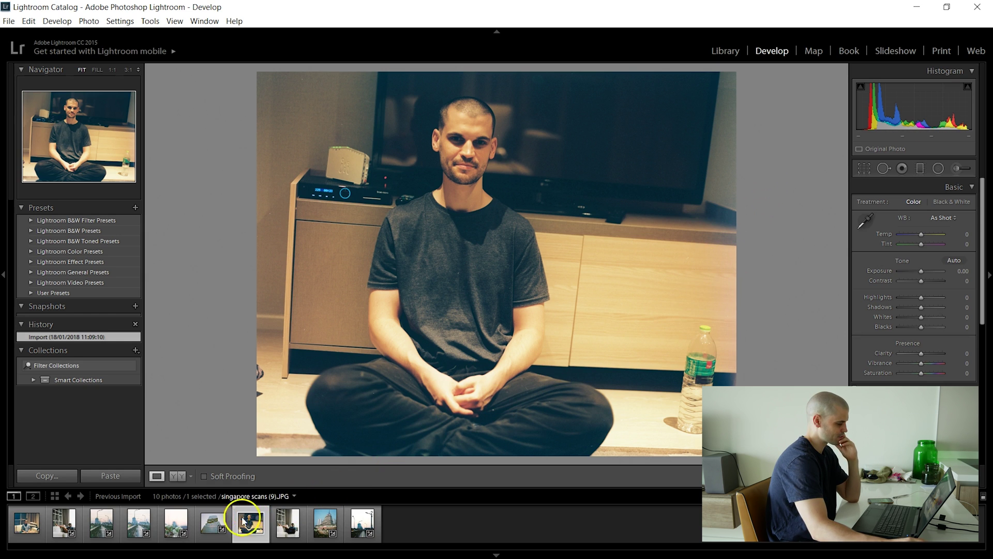
{"action": "left_click", "coordinate": [214, 521]}
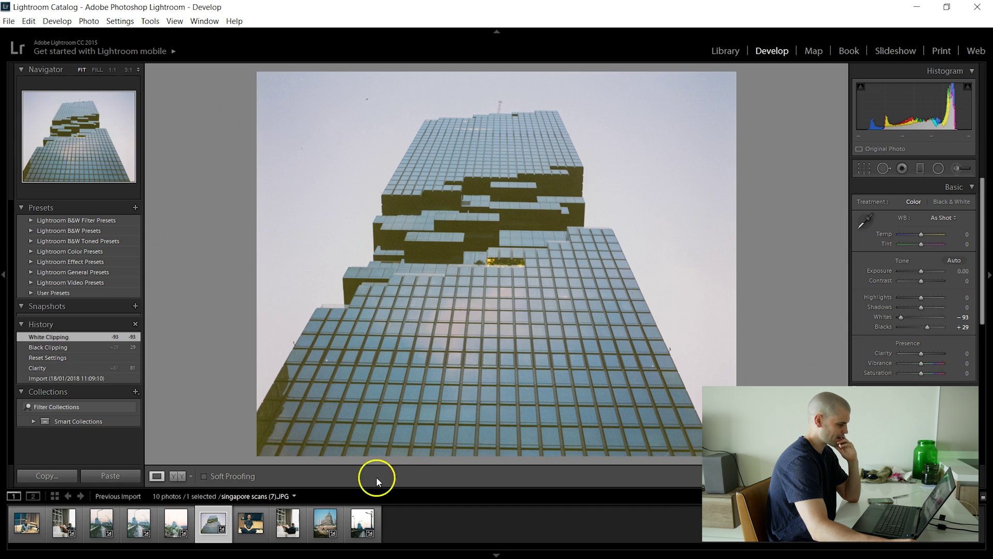
{"action": "left_click", "coordinate": [287, 525]}
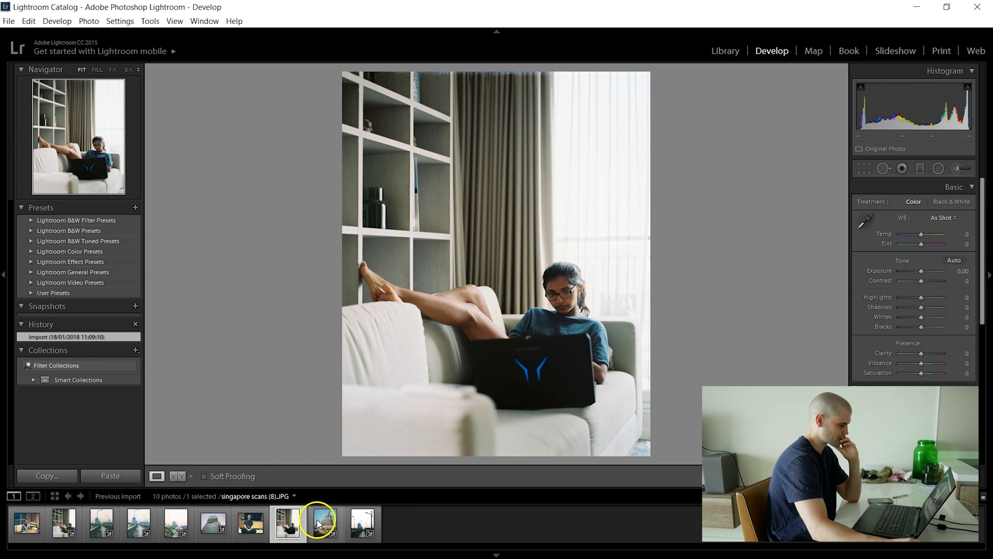
{"action": "left_click", "coordinate": [321, 524]}
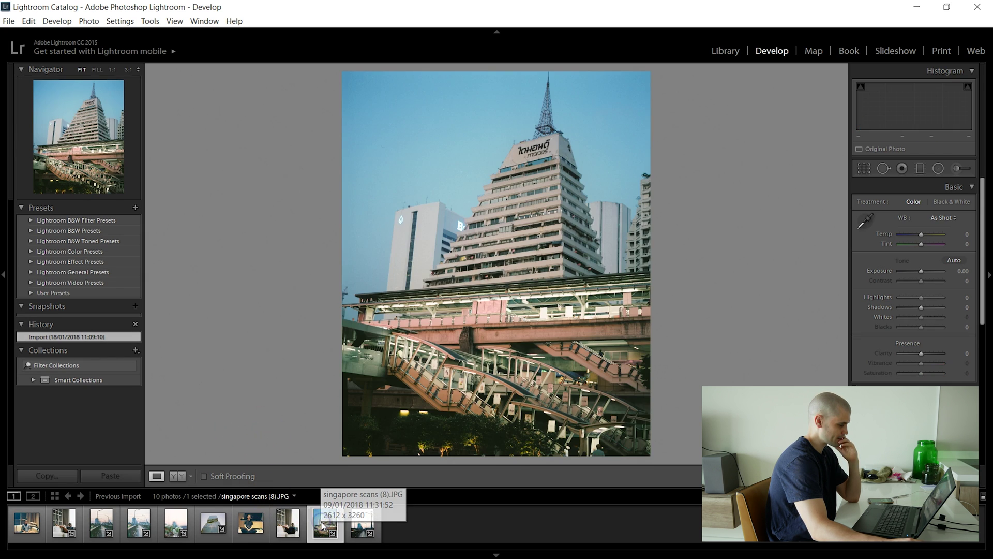
{"action": "left_click", "coordinate": [176, 523]}
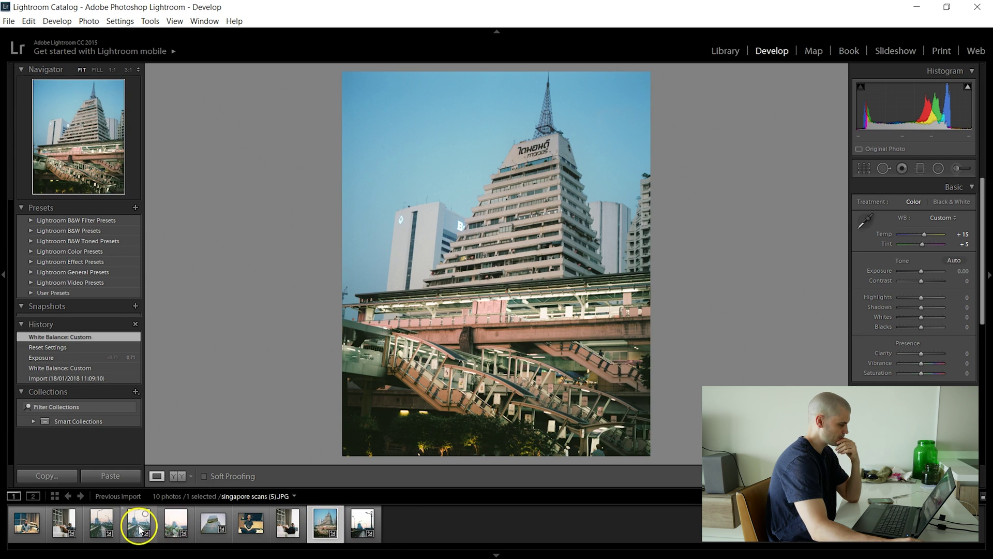
{"action": "left_click", "coordinate": [144, 527]}
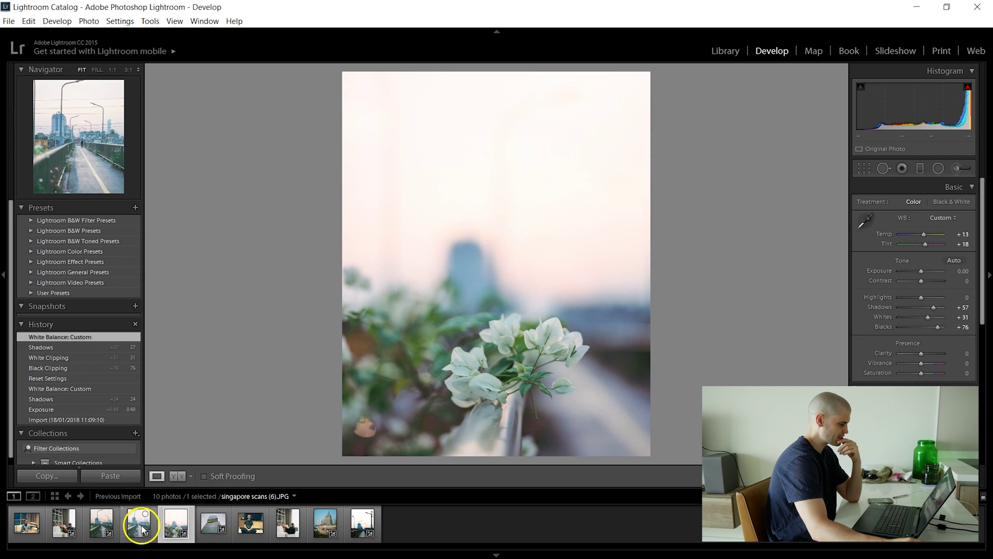